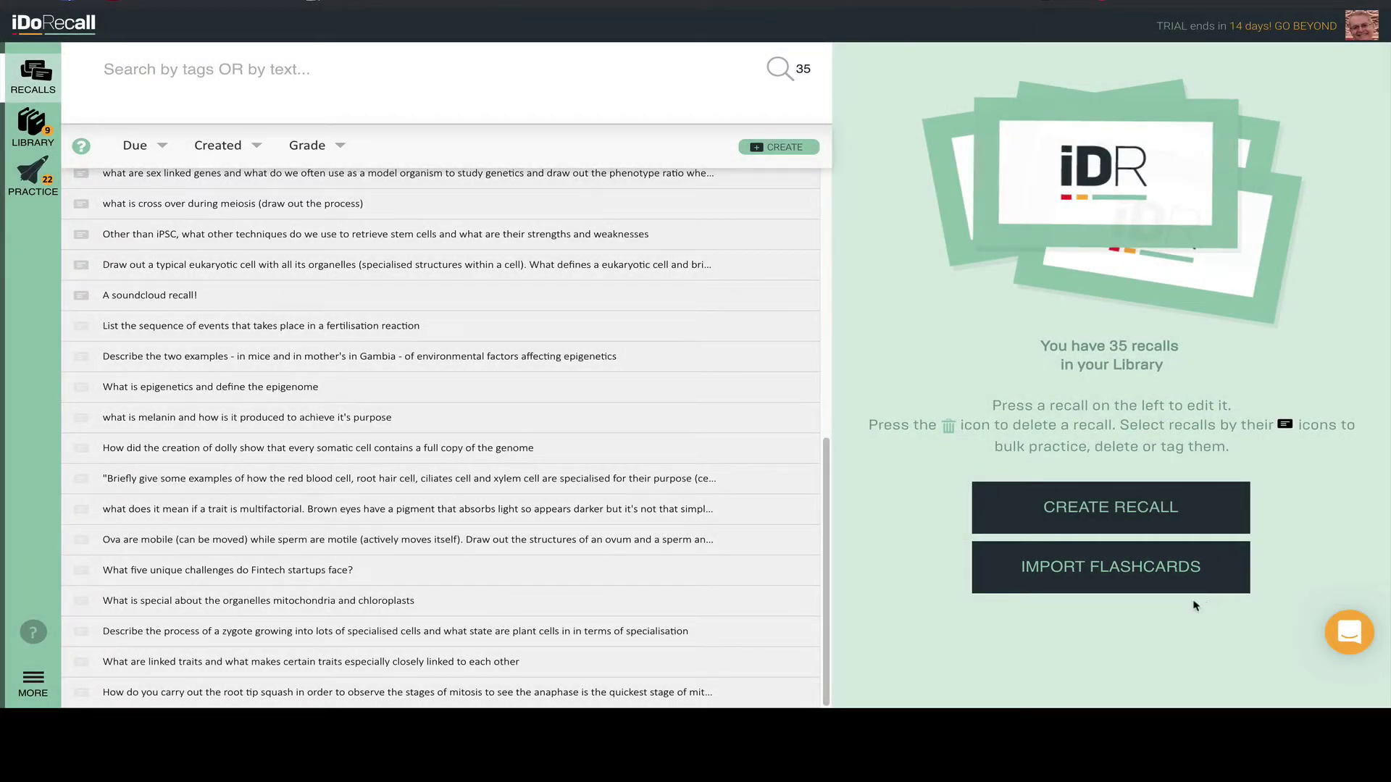
# Open the Importing flashcards panel on its paste-from-text tab.
pyautogui.click(1179, 584)
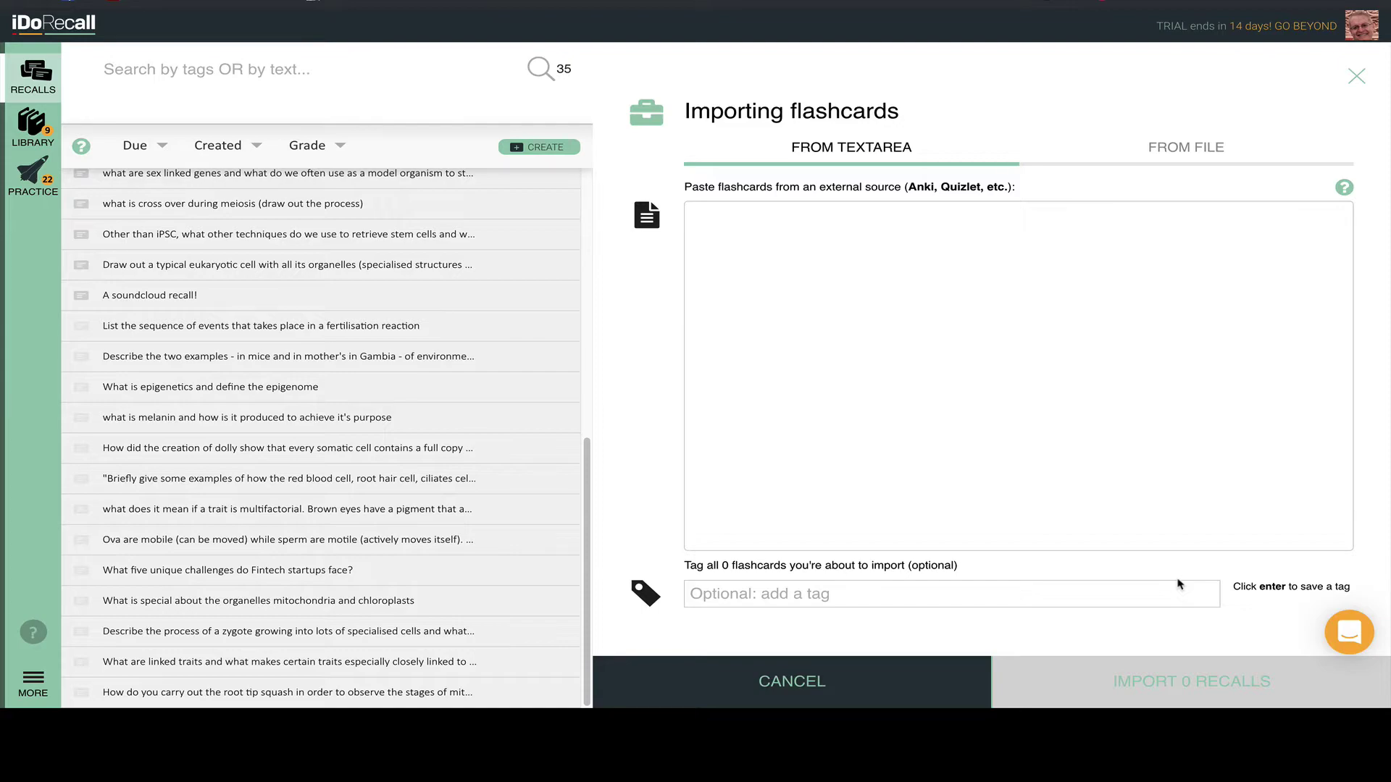
# Switch to the Quizlet browser tab with Ctrl+Tab.
pyautogui.hotkey('ctrl', 'Tab')
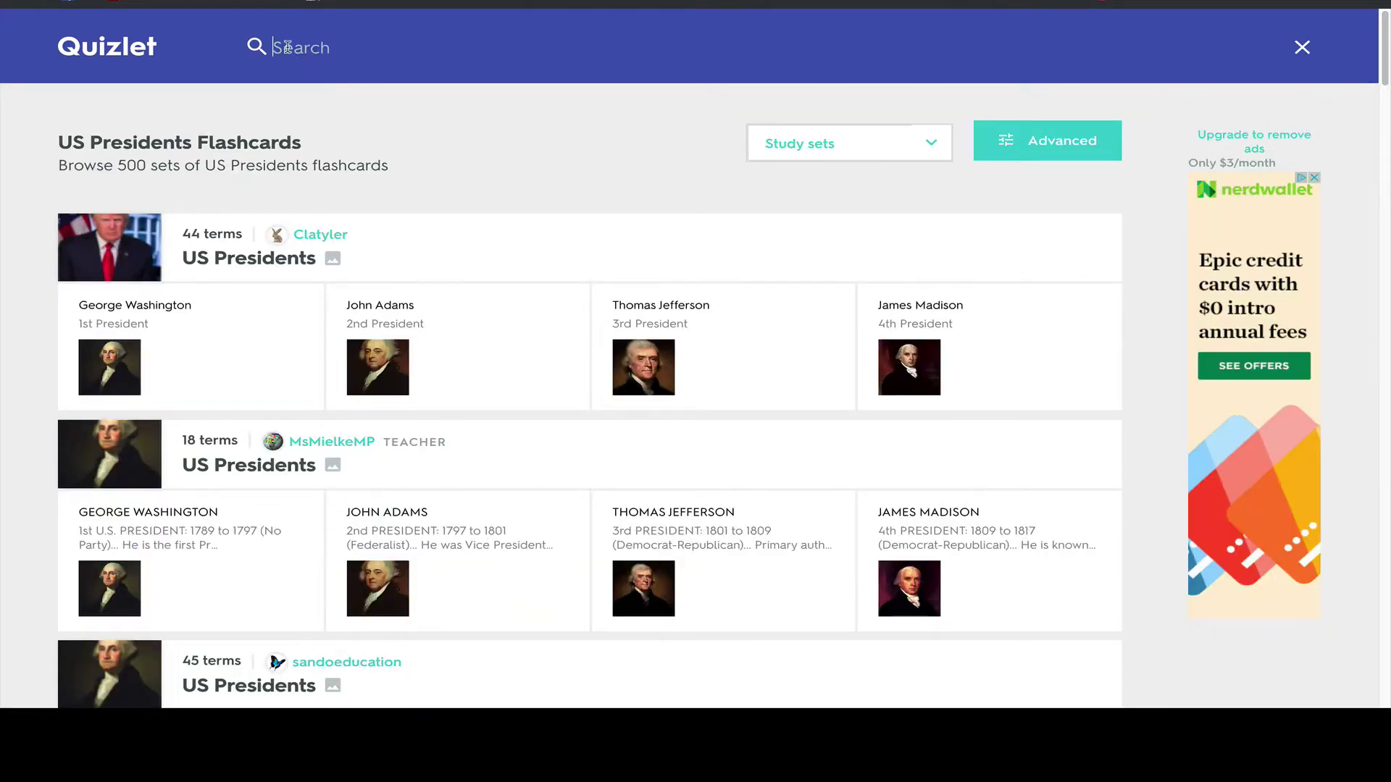
# Search Quizlet for 'US Presidents' and copy the set's exported text with image links.
pyautogui.write('US Presidents')
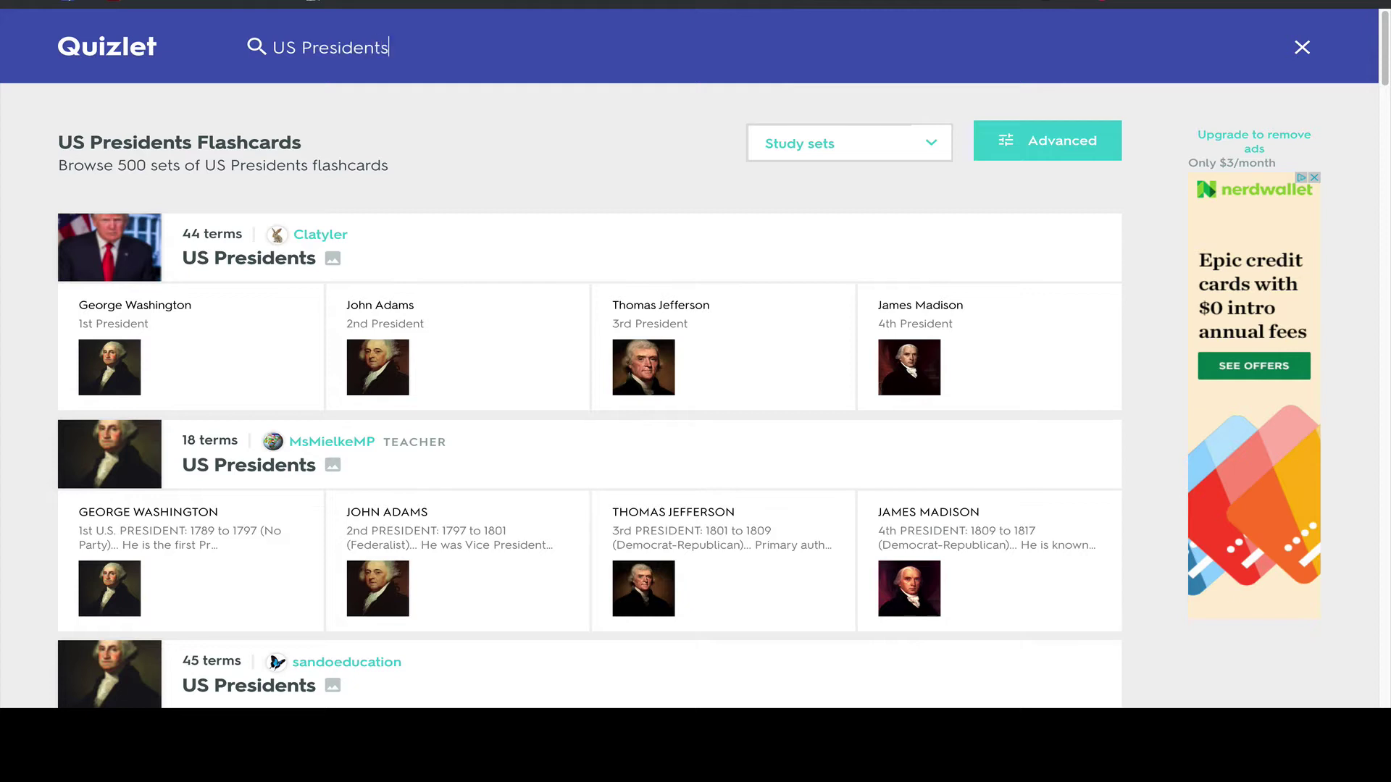
pyautogui.click(267, 253)
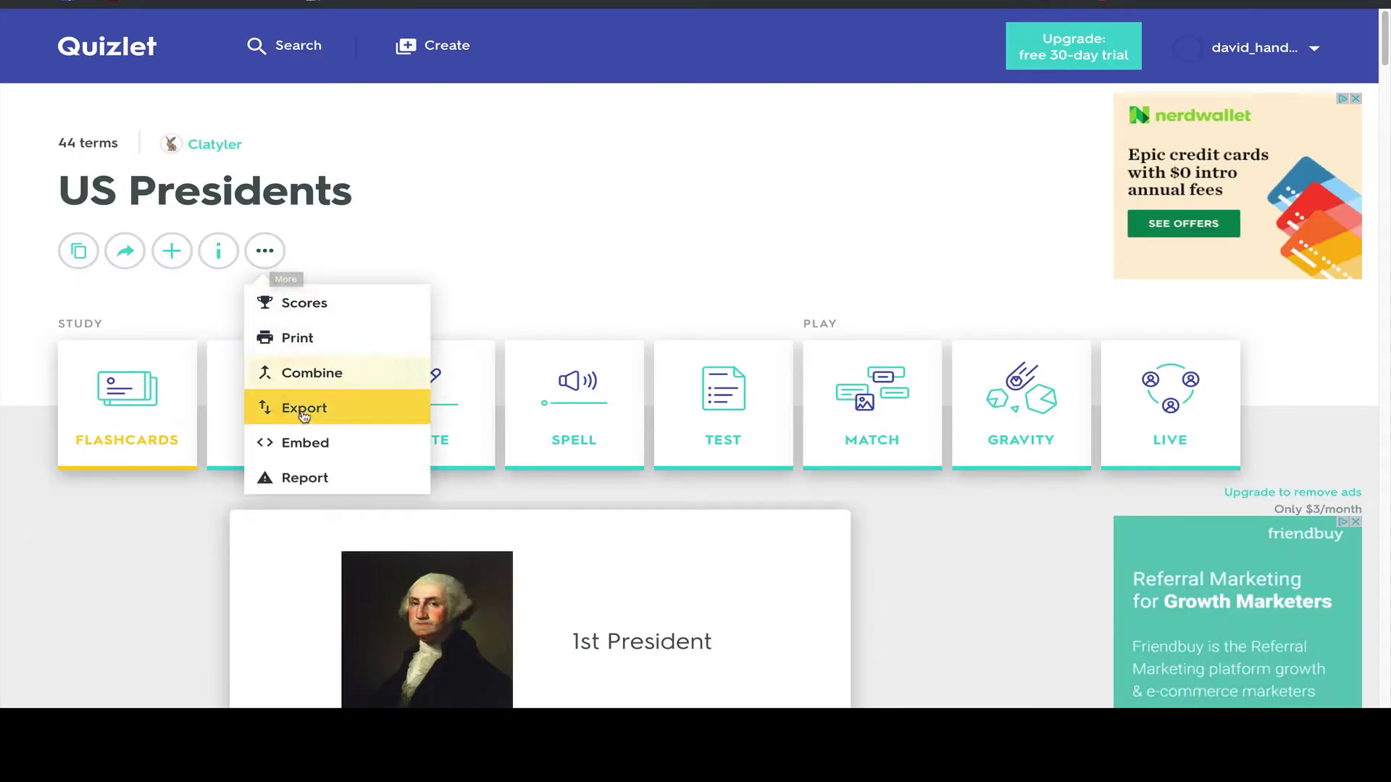
pyautogui.click(303, 410)
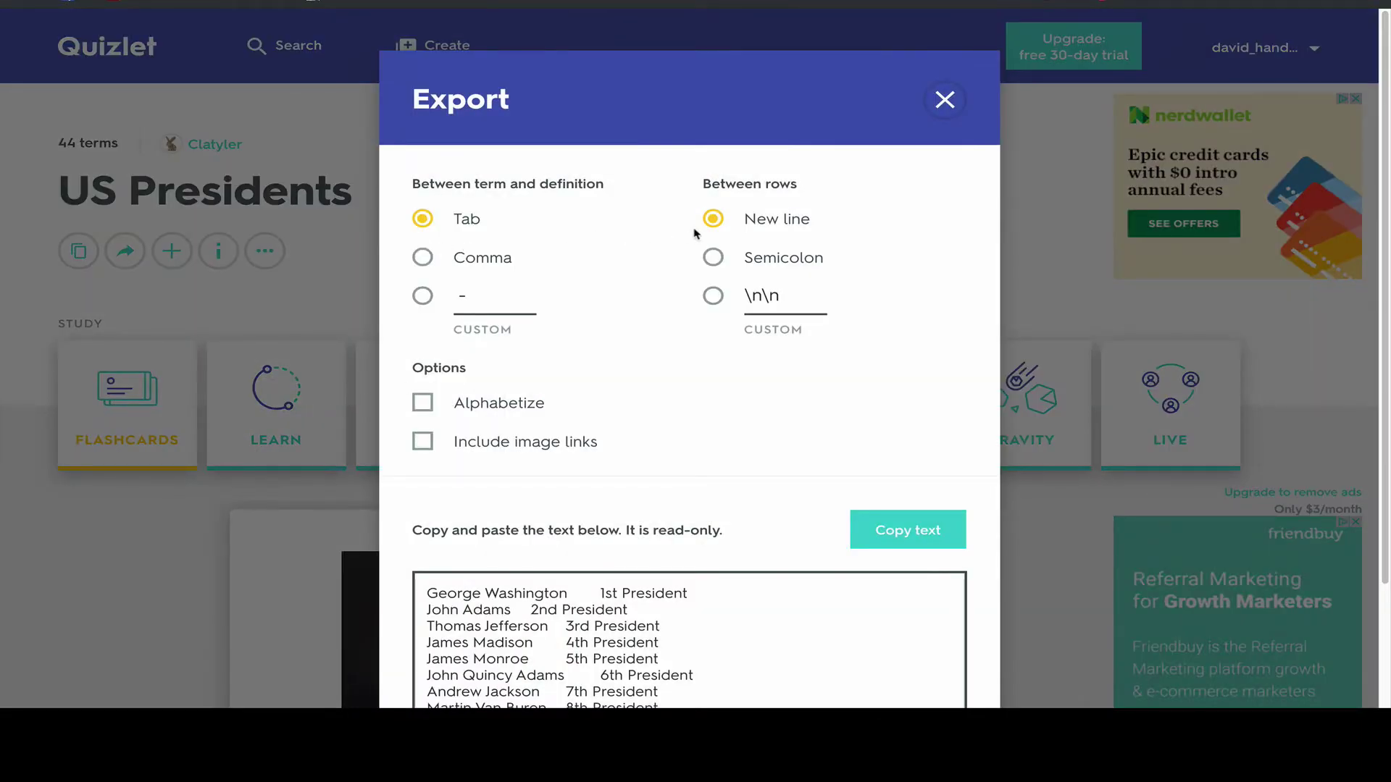
pyautogui.scroll(-2, 424, 299)
pyautogui.click(423, 296)
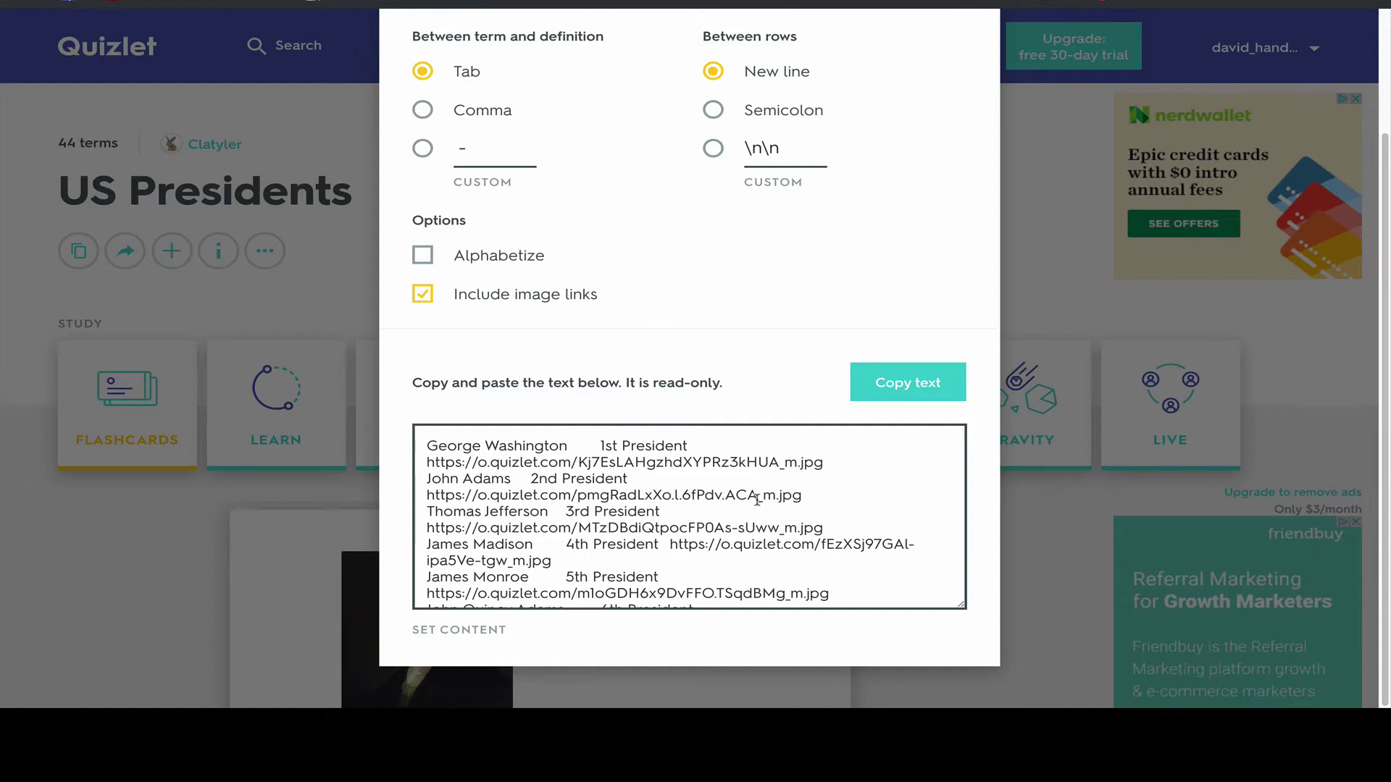
pyautogui.click(914, 386)
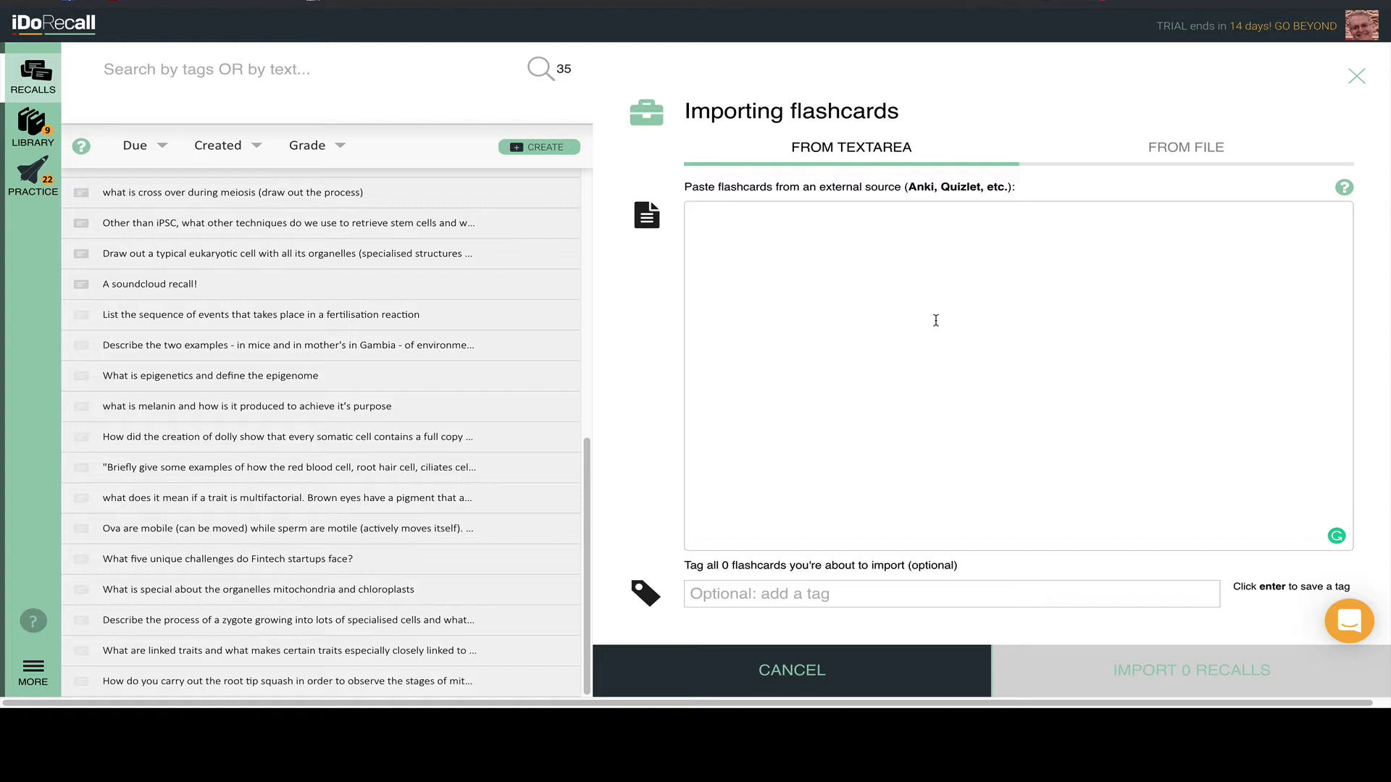
# Paste the copied presidents flashcards and add the tag 'American History 101'.
pyautogui.click(737, 227)
pyautogui.hotkey('ctrl', 'v')
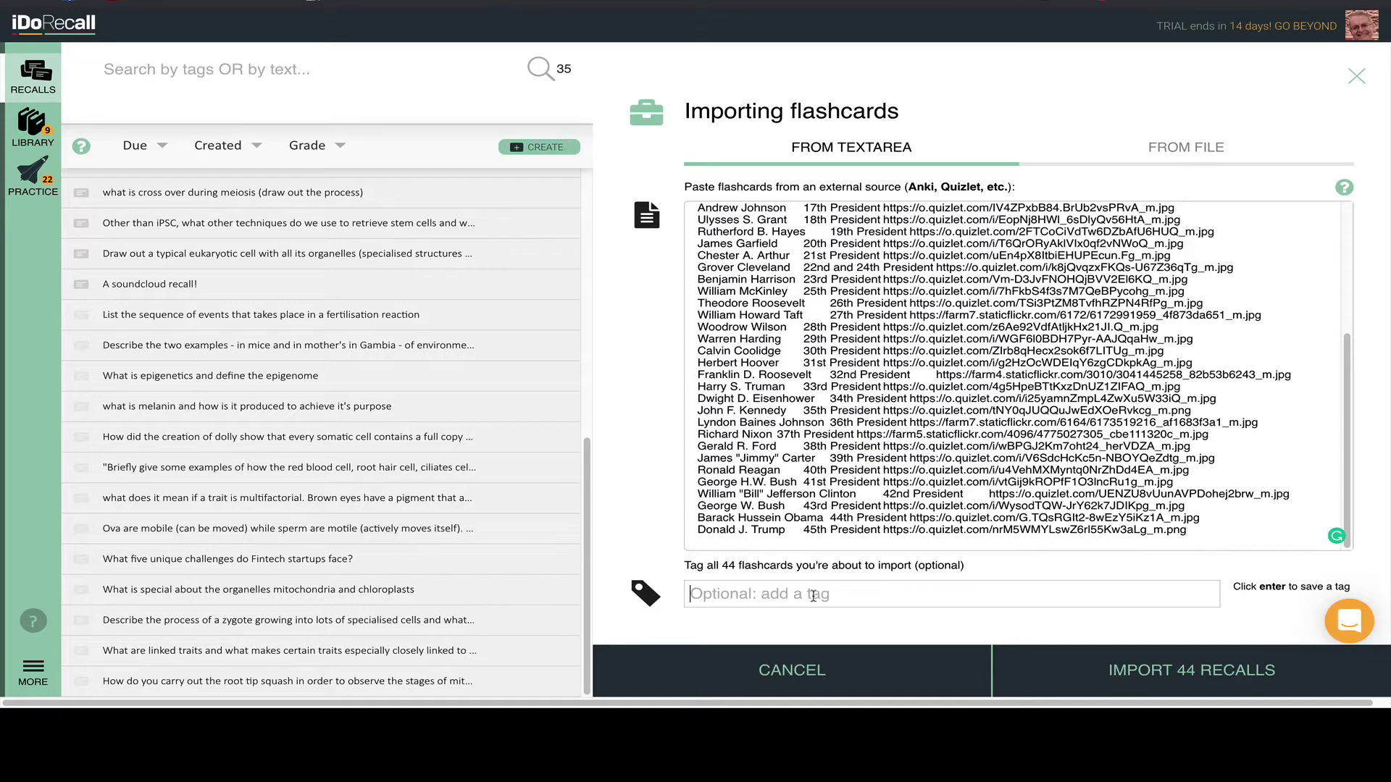
pyautogui.write('Amer')
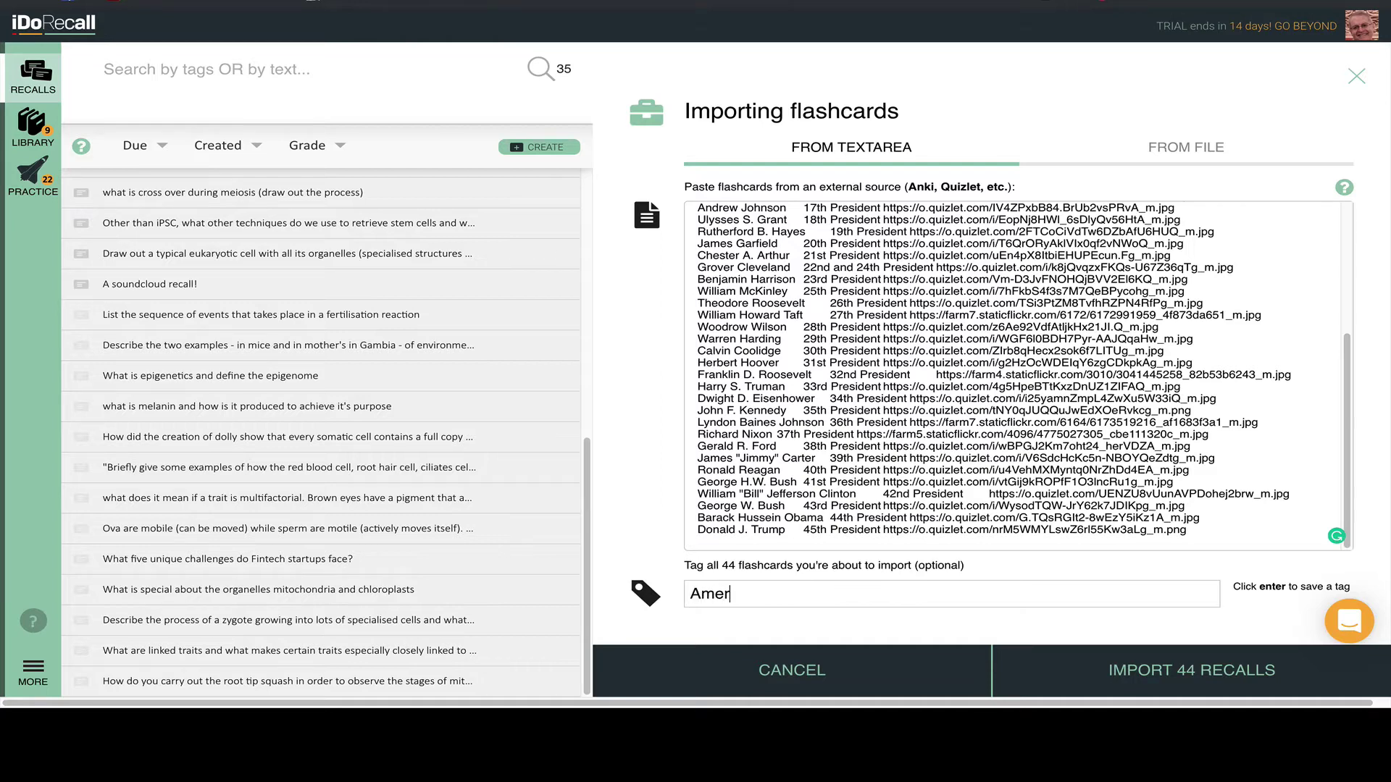
pyautogui.write('ican History 101')
pyautogui.press('Return')
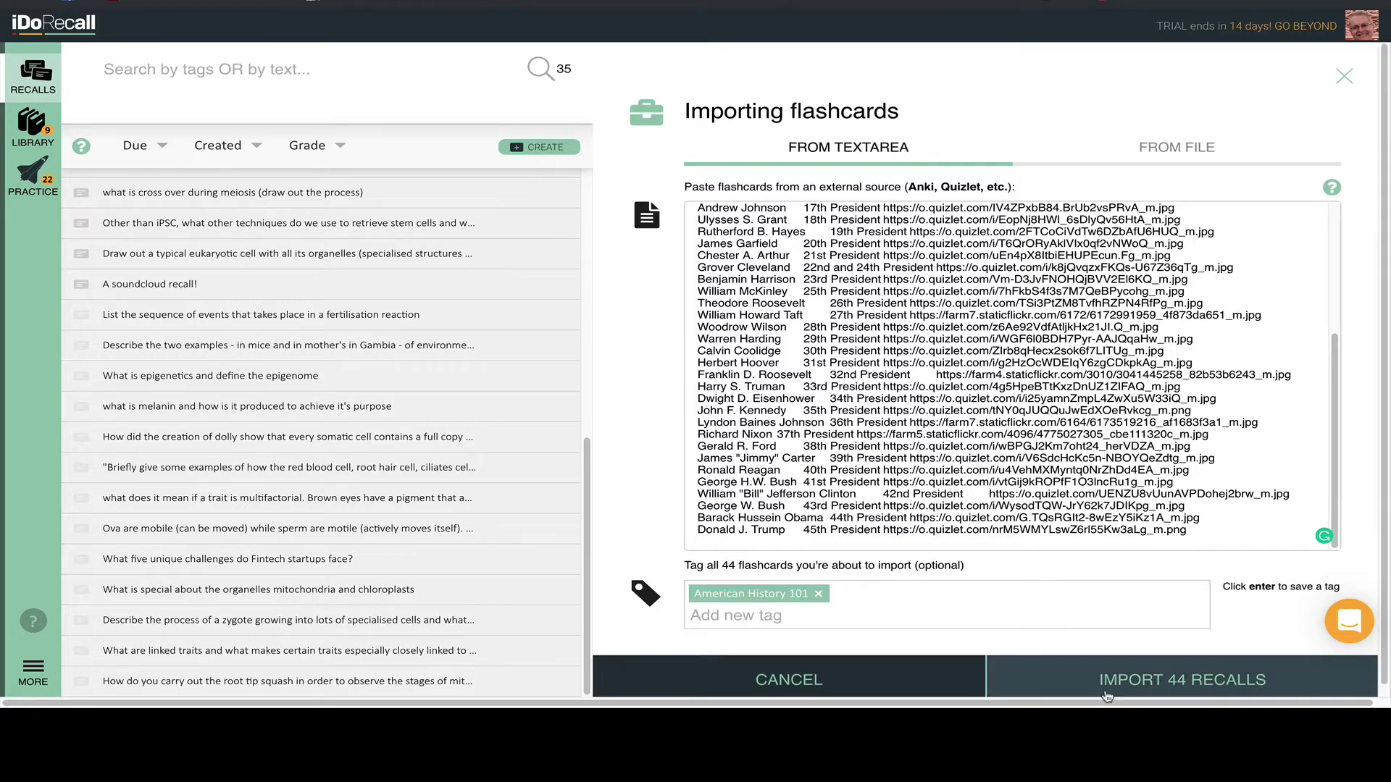
# Import the 44 recalls and filter the library by the American History 101 tag.
pyautogui.click(1106, 696)
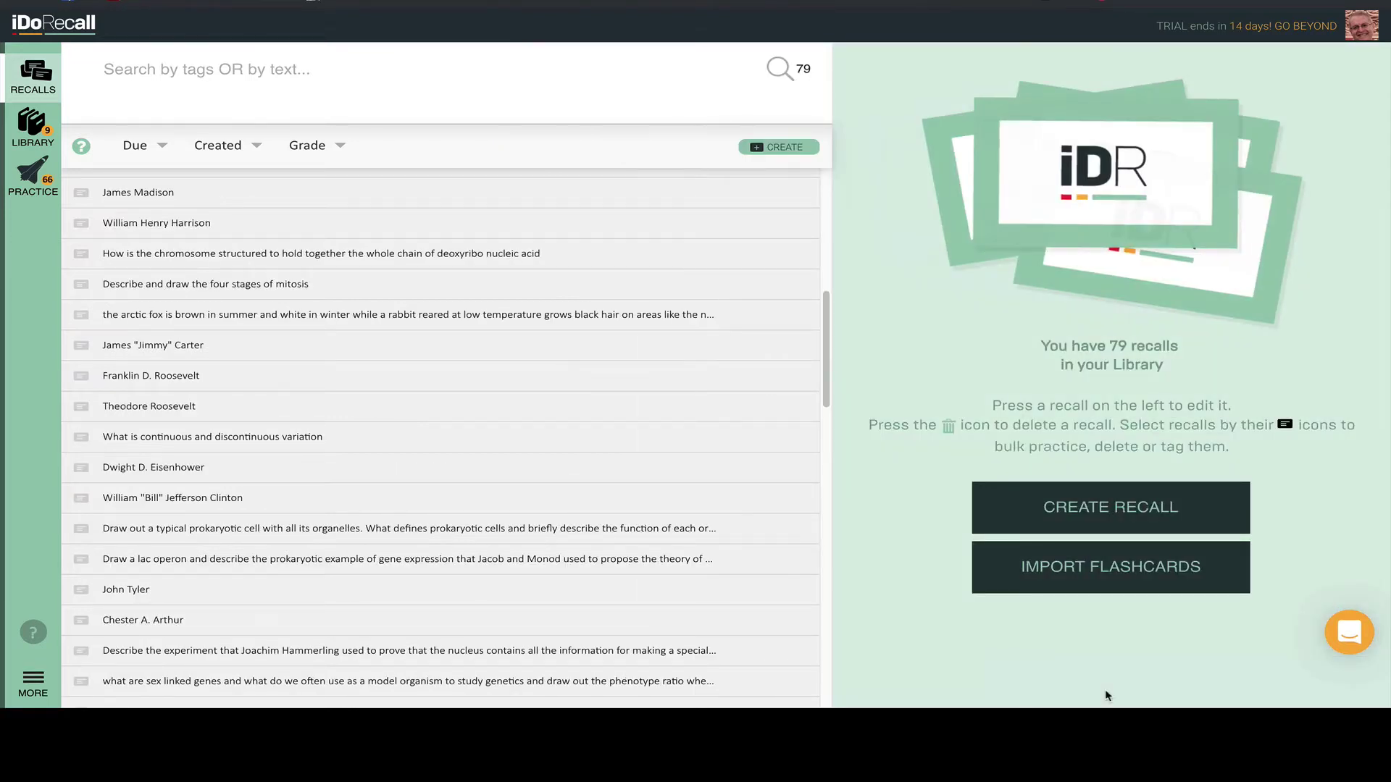
pyautogui.click(122, 72)
pyautogui.write('Ame')
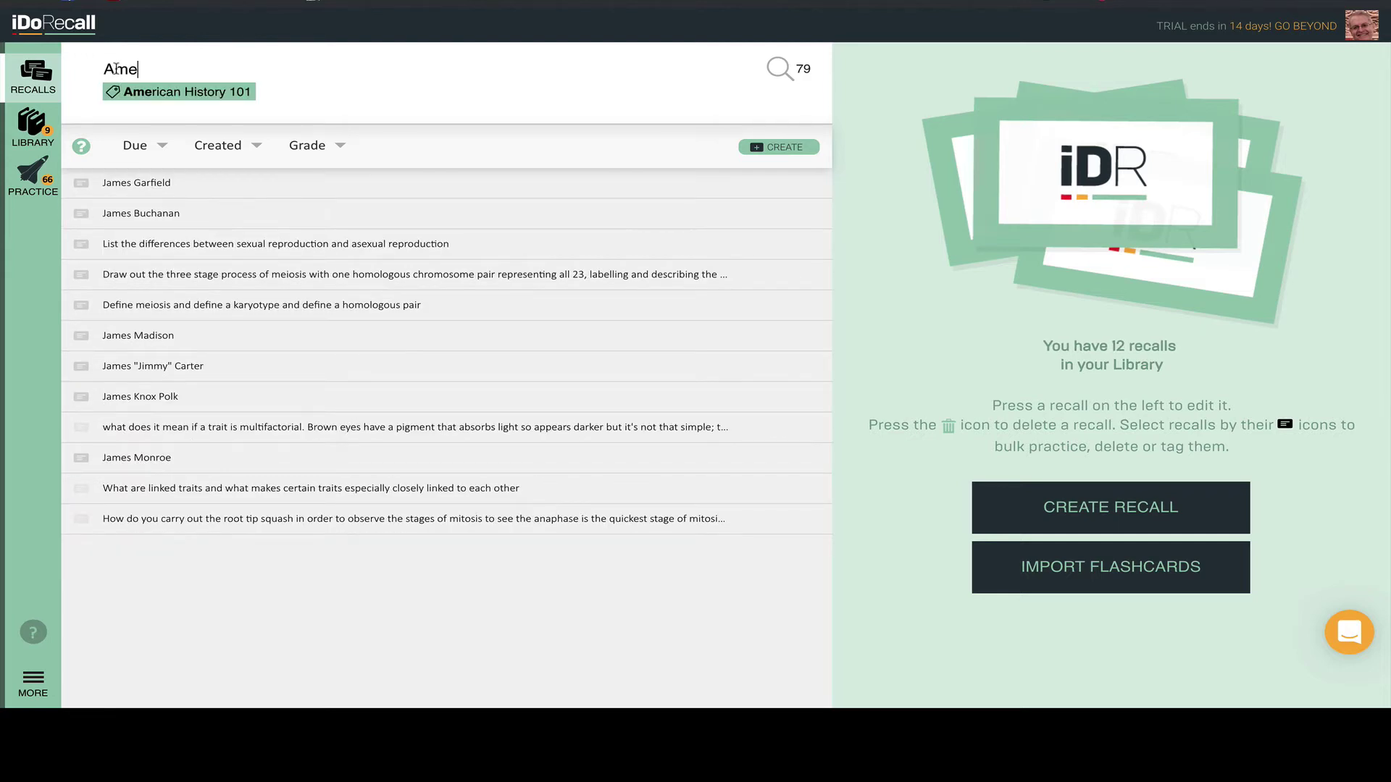
pyautogui.click(131, 92)
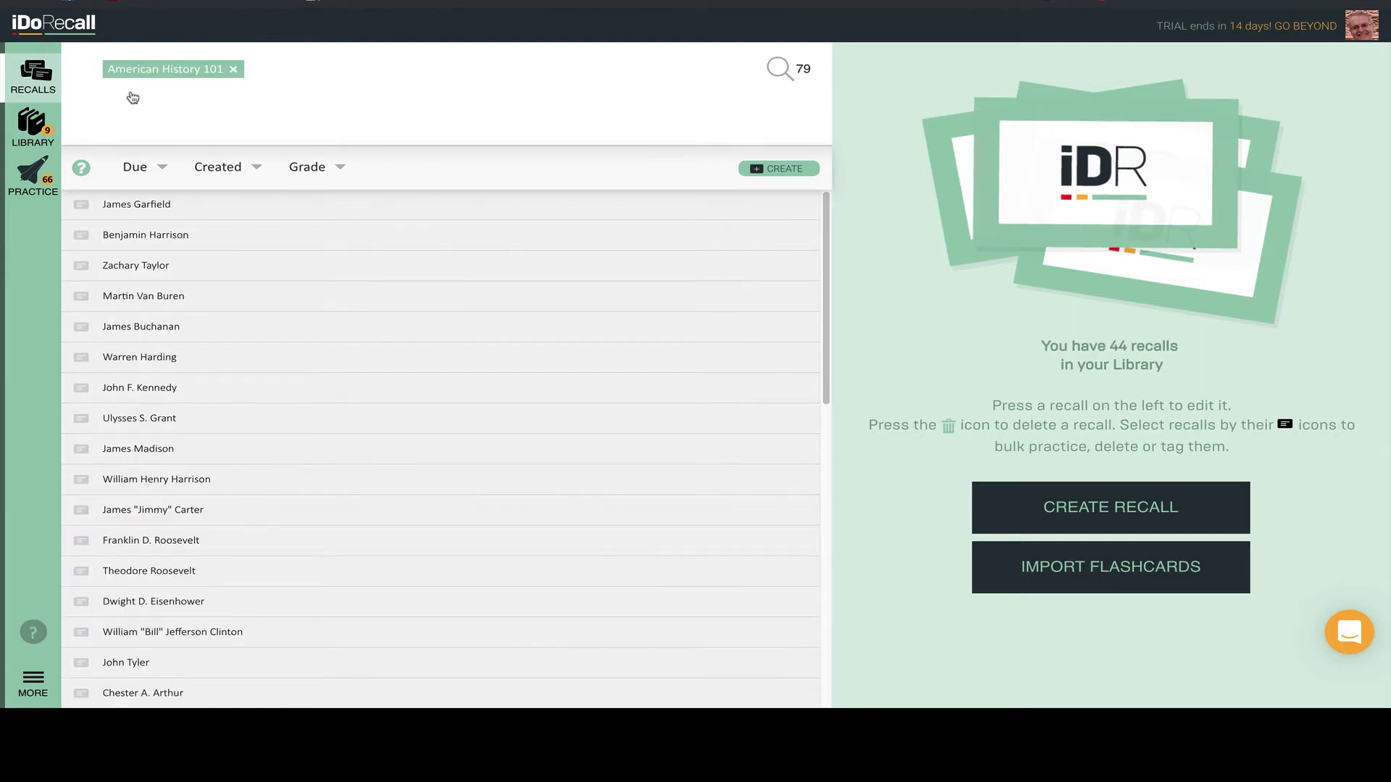
# Preview the James Garfield, Benjamin Harrison and Zachary Taylor recalls.
pyautogui.click(146, 208)
pyautogui.click(158, 236)
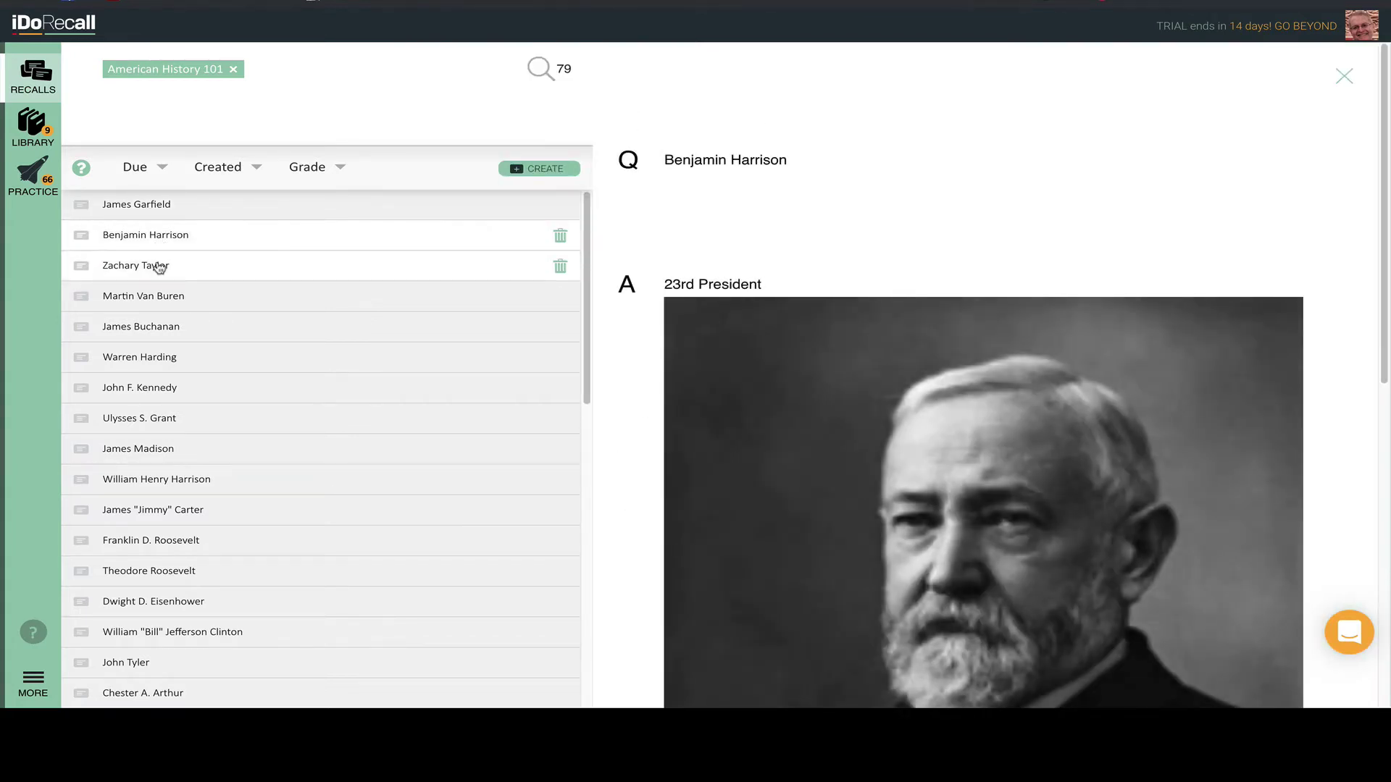
pyautogui.click(160, 268)
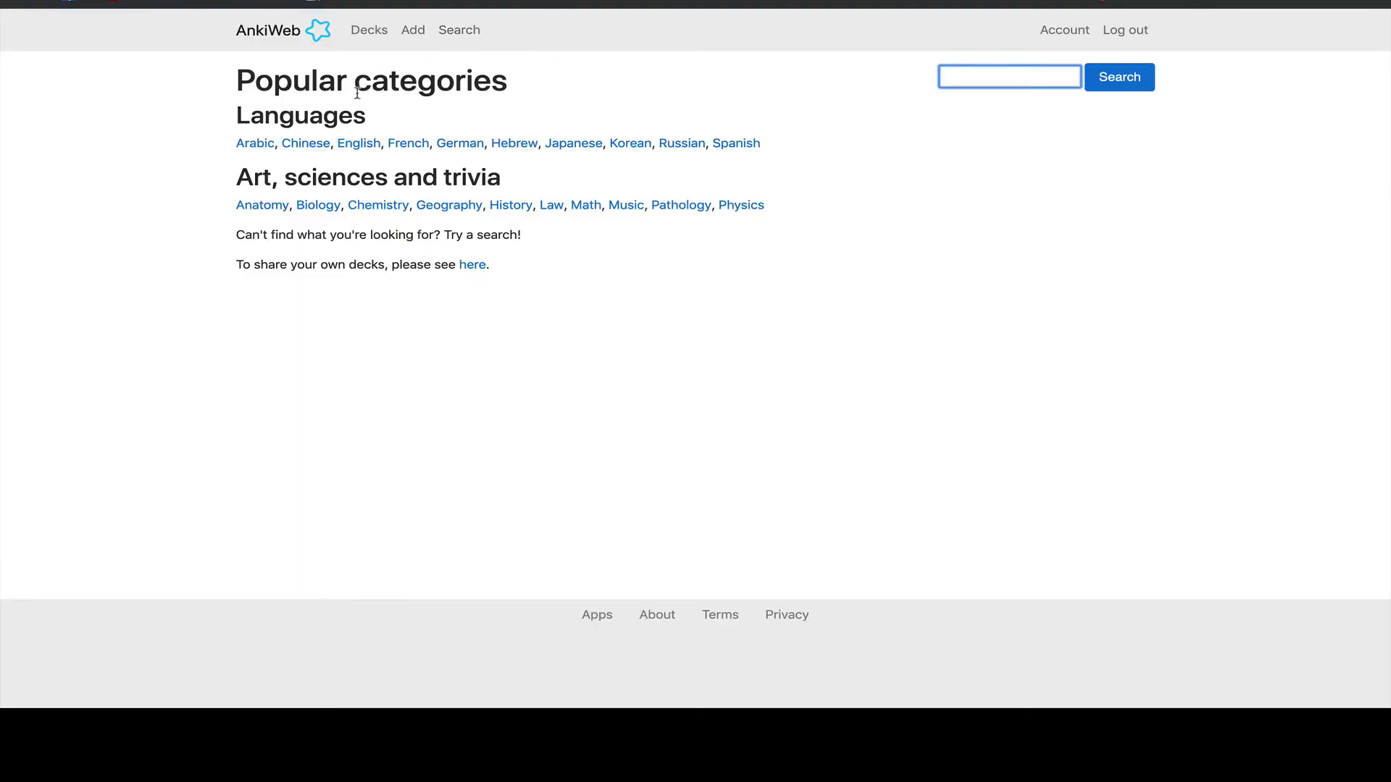
# Open the Anatomy category of AnkiWeb's shared decks.
pyautogui.click(267, 207)
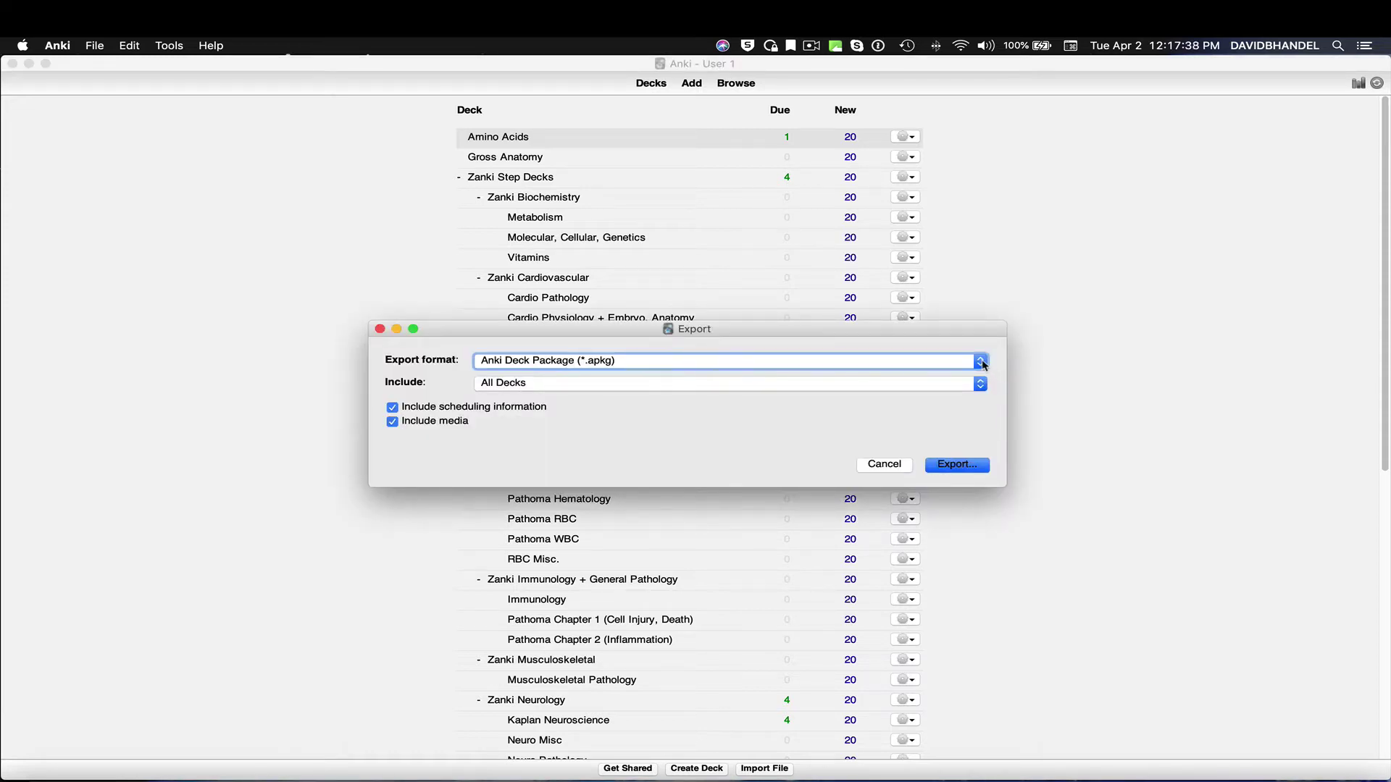
# Export the Amino Acids deck as Cards in Plain Text and select all the exported text.
pyautogui.click(980, 362)
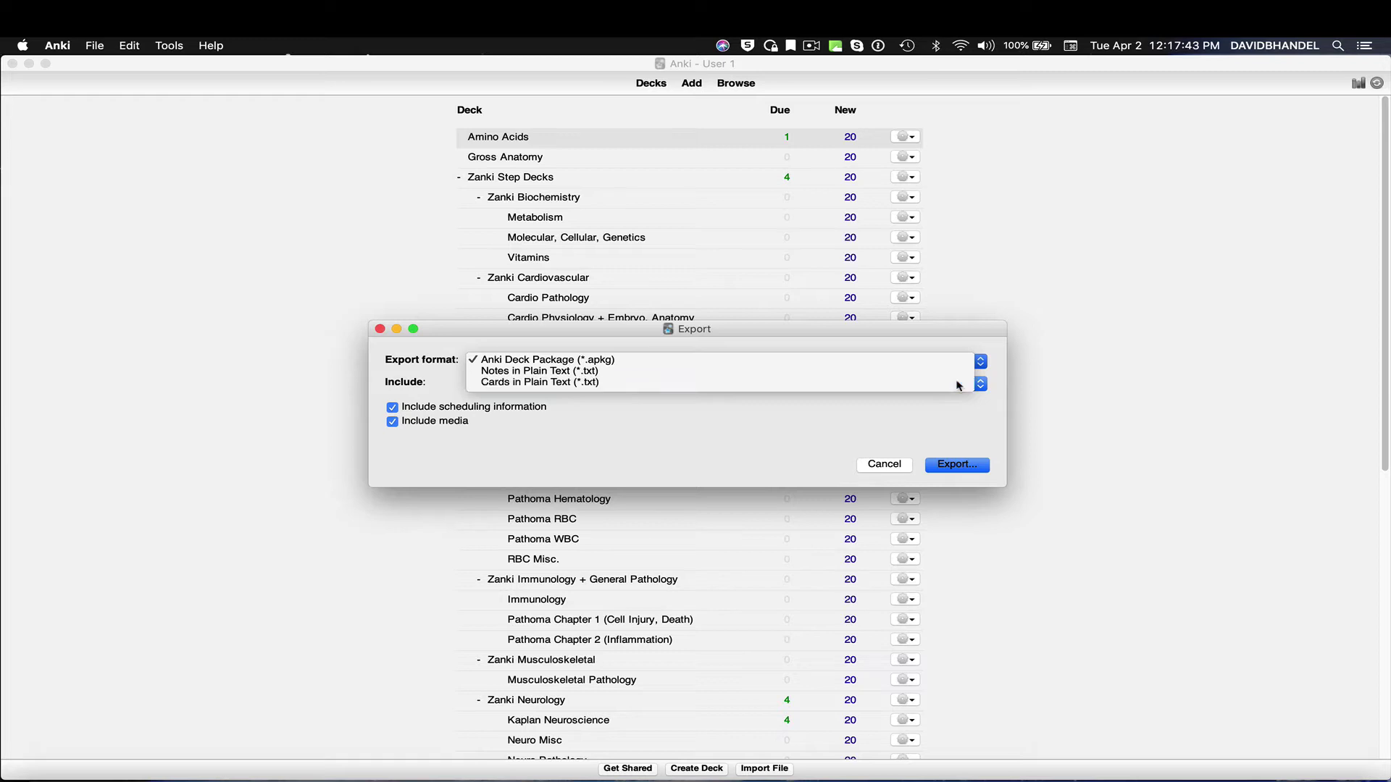
pyautogui.click(956, 382)
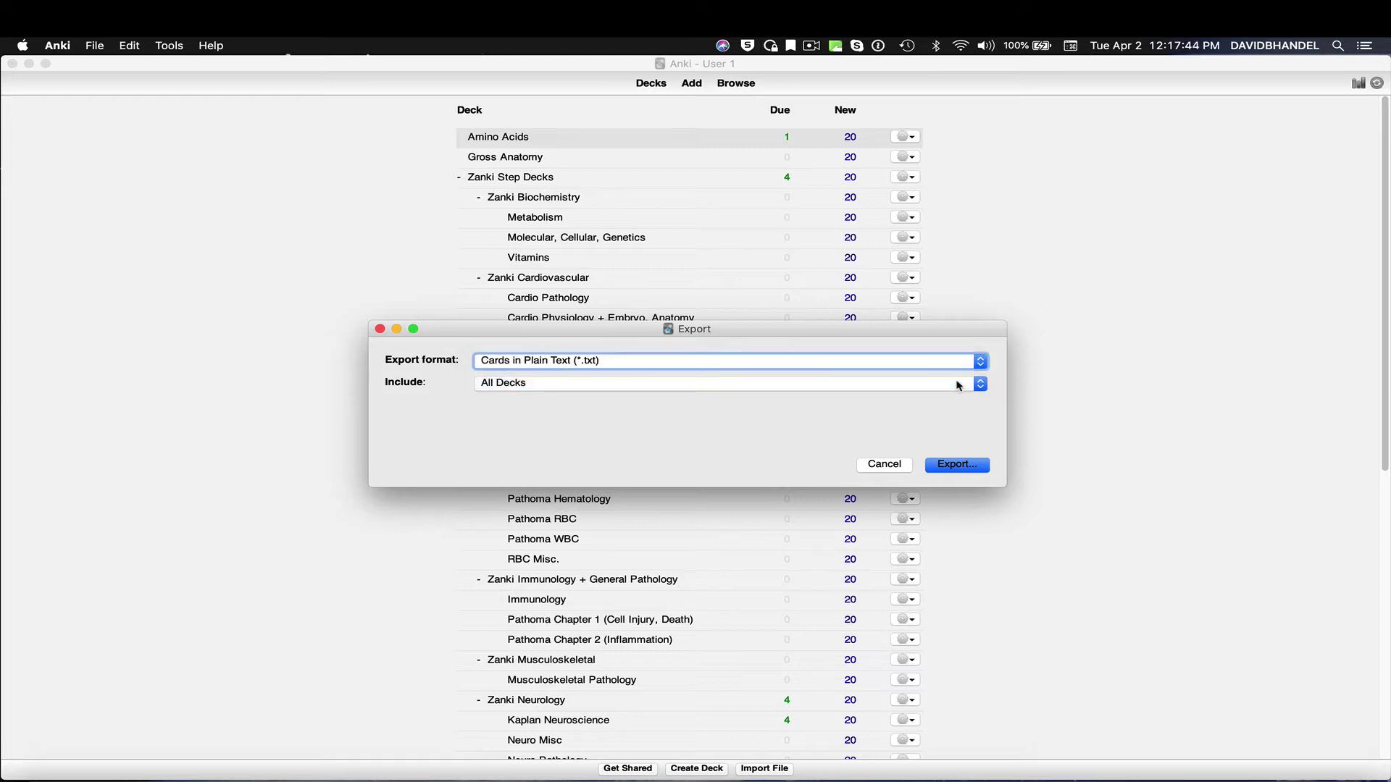
pyautogui.click(953, 463)
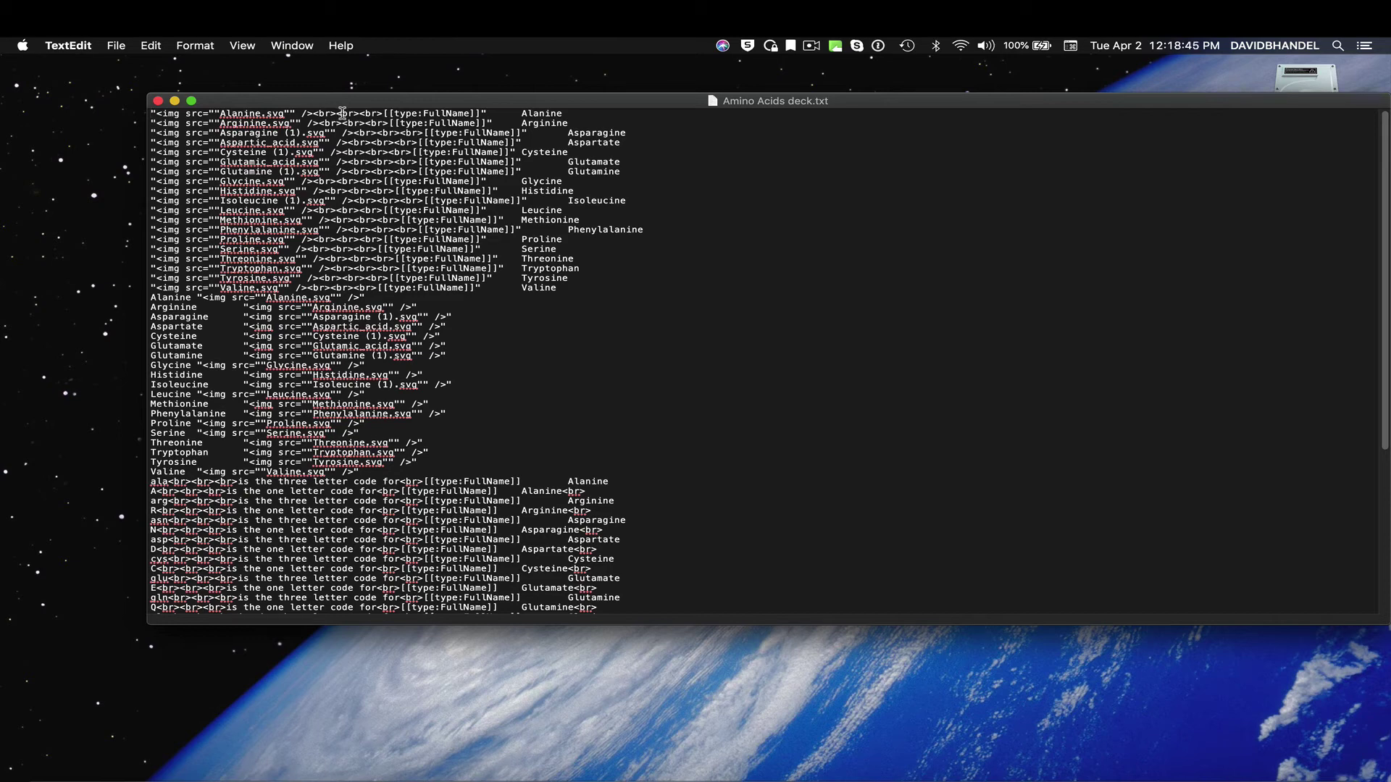
pyautogui.press('super+a')
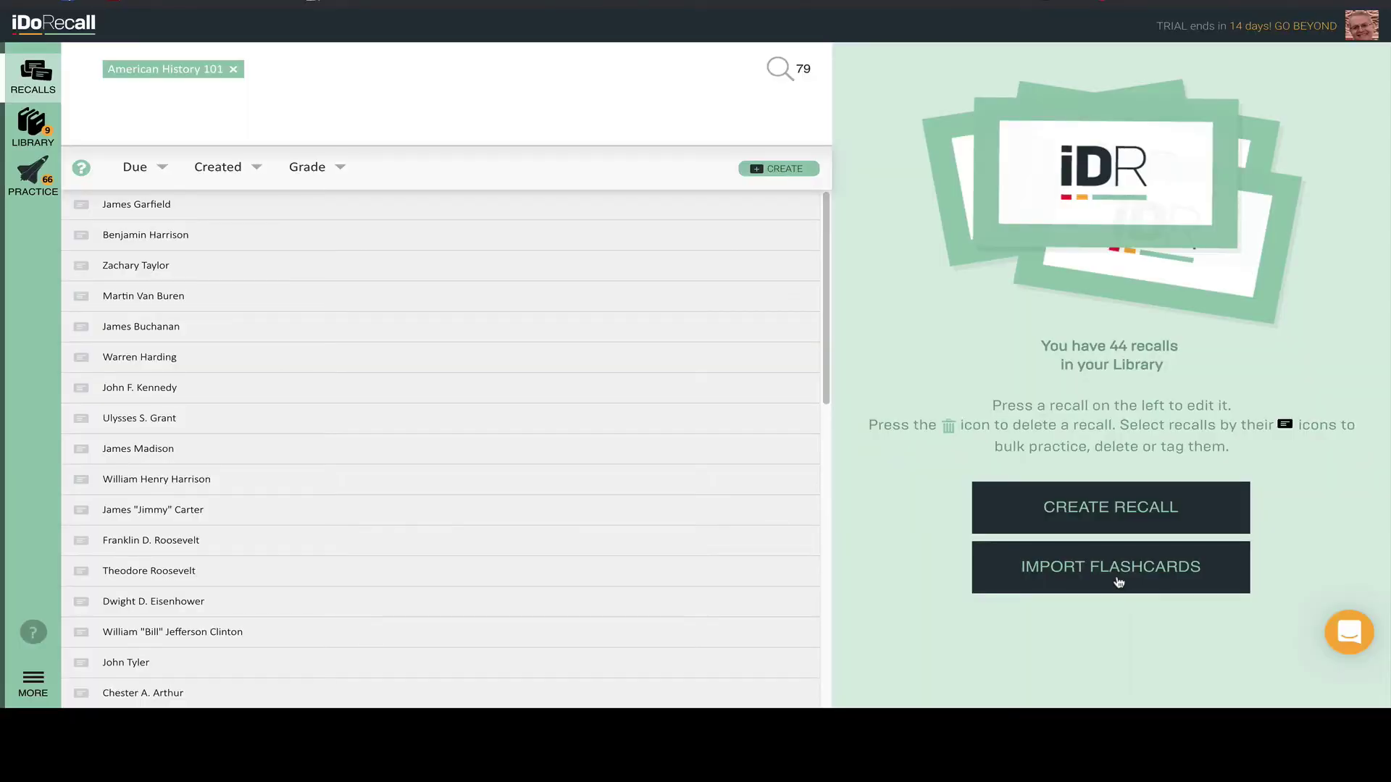
# Paste the 76 amino acid cards, tag them 'Aminos acids', and import with HTML converted to plain text.
pyautogui.click(1117, 578)
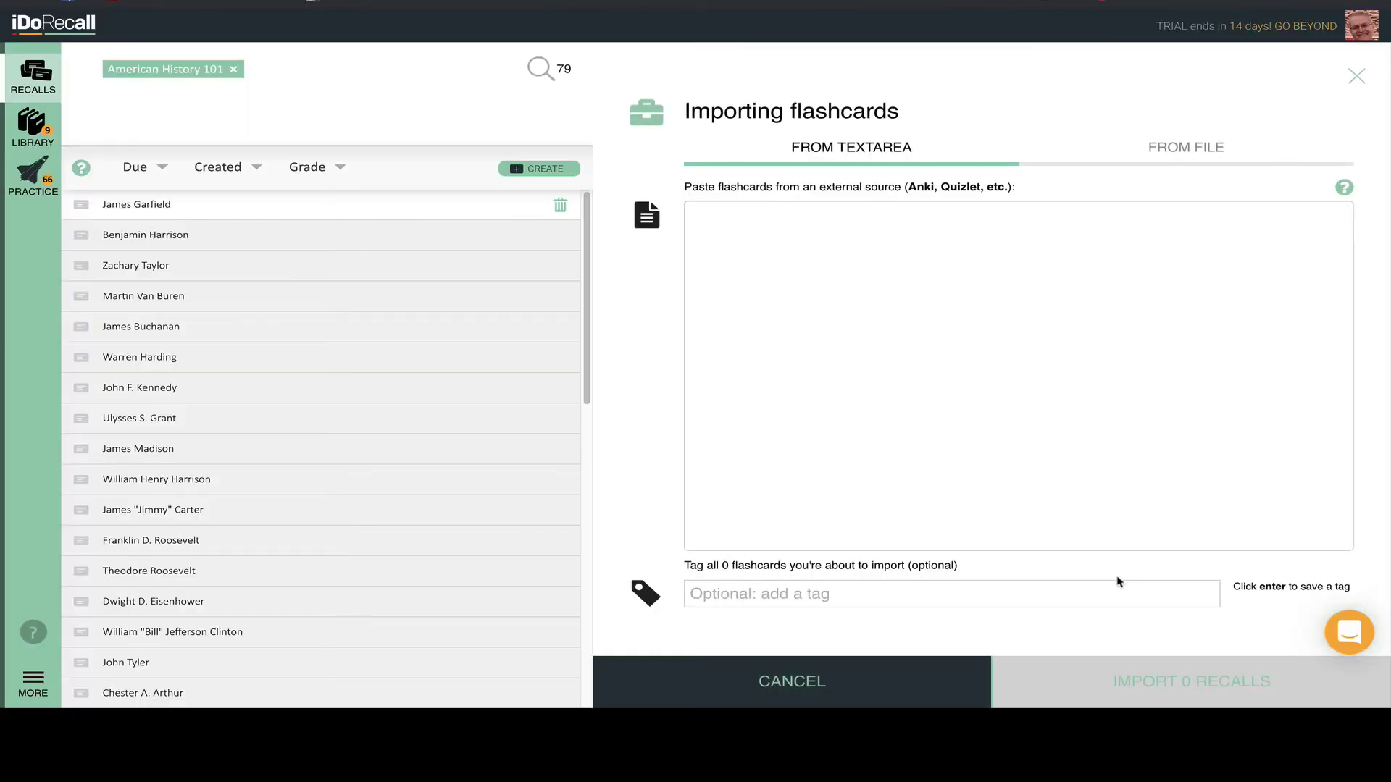
pyautogui.click(796, 255)
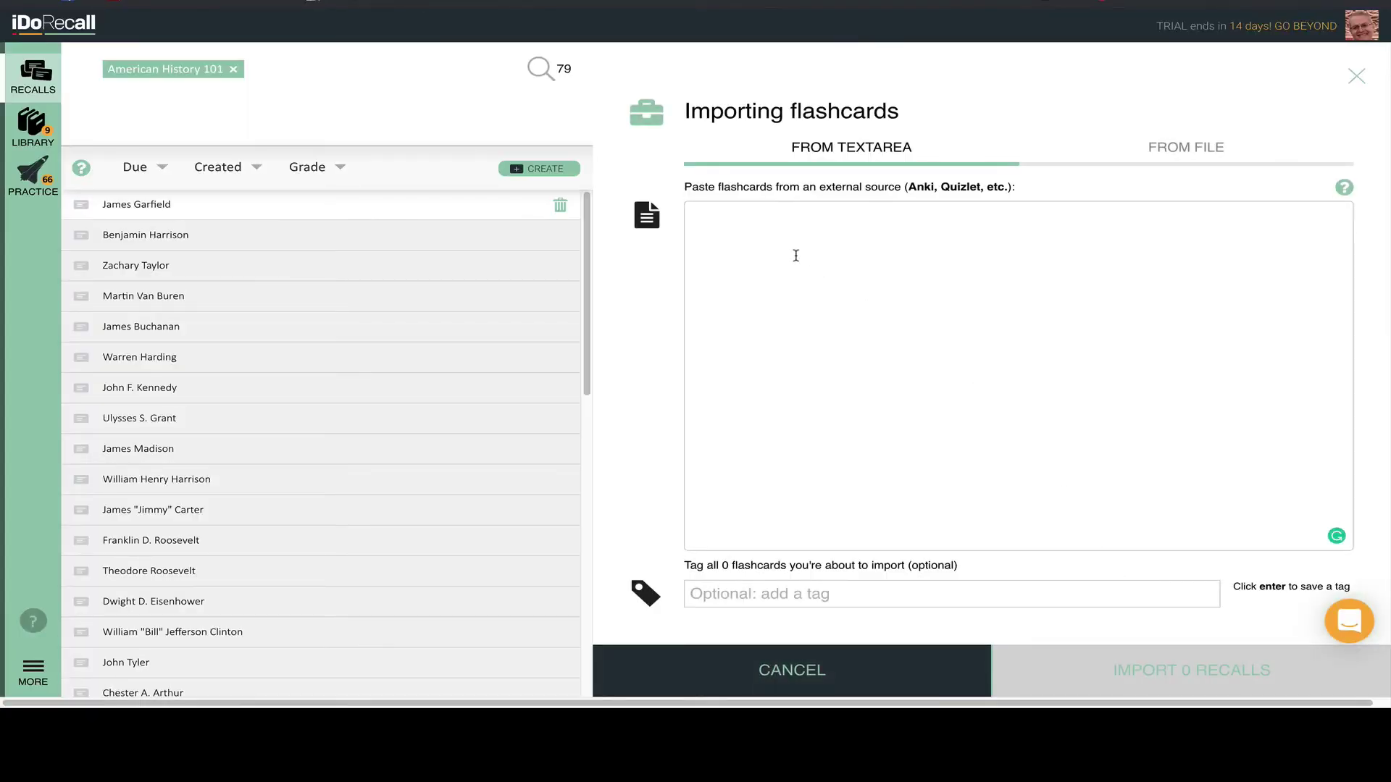
pyautogui.press('super+v')
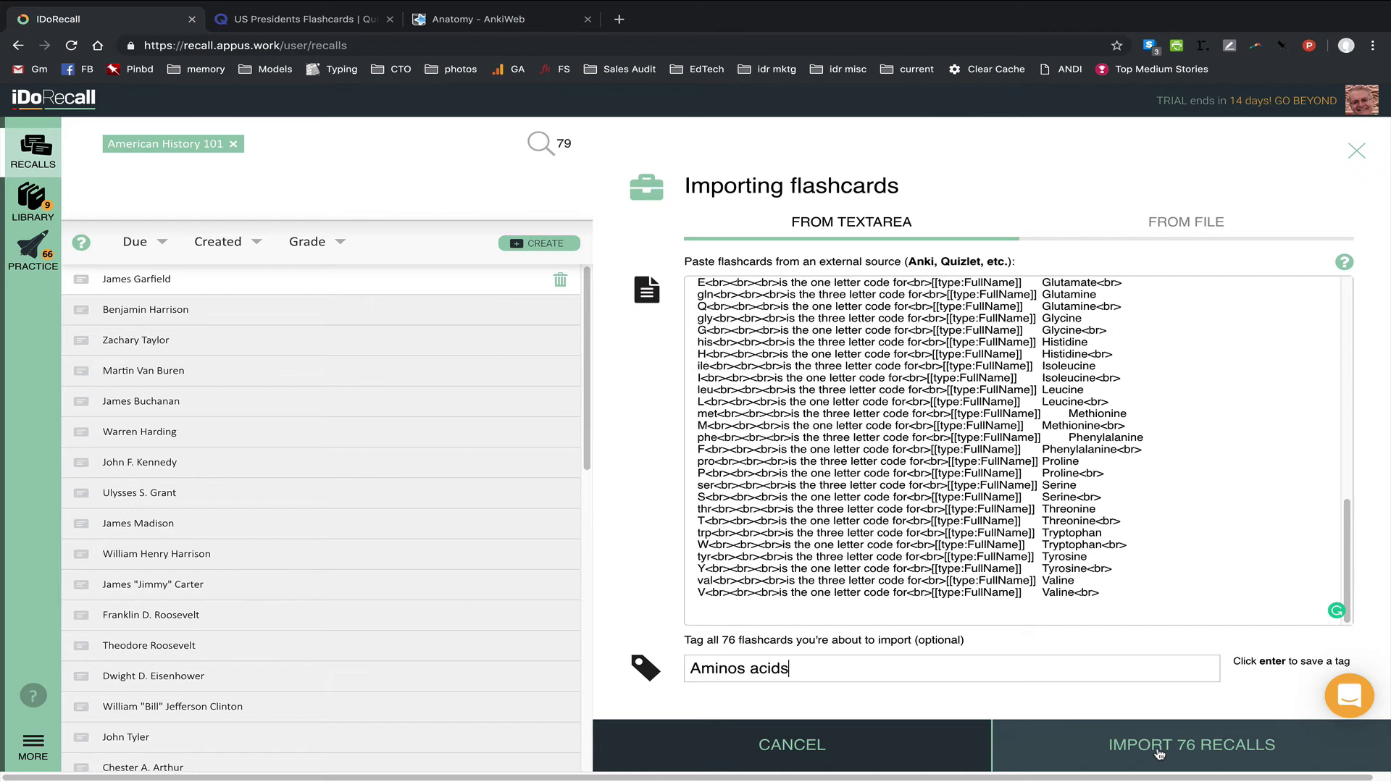
pyautogui.press('Return')
pyautogui.click(1159, 753)
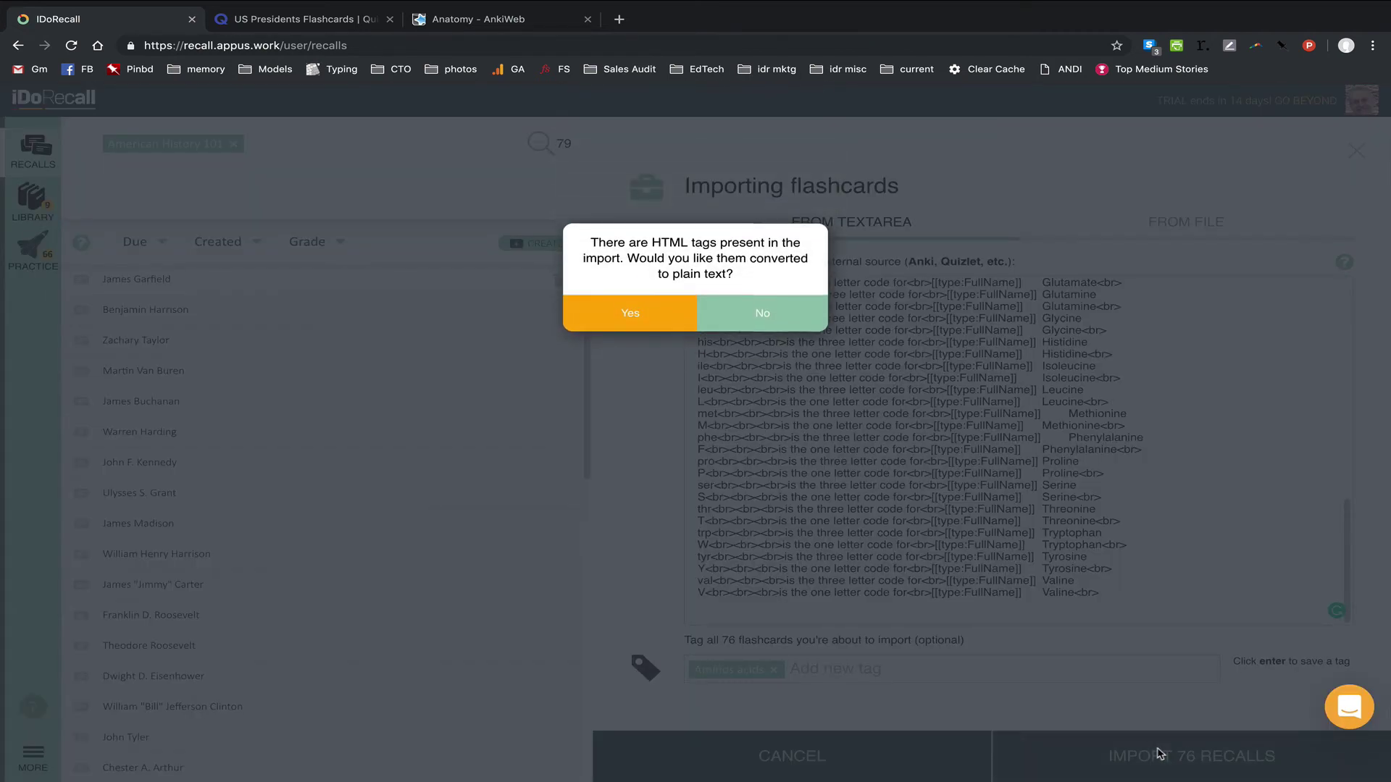
pyautogui.click(662, 310)
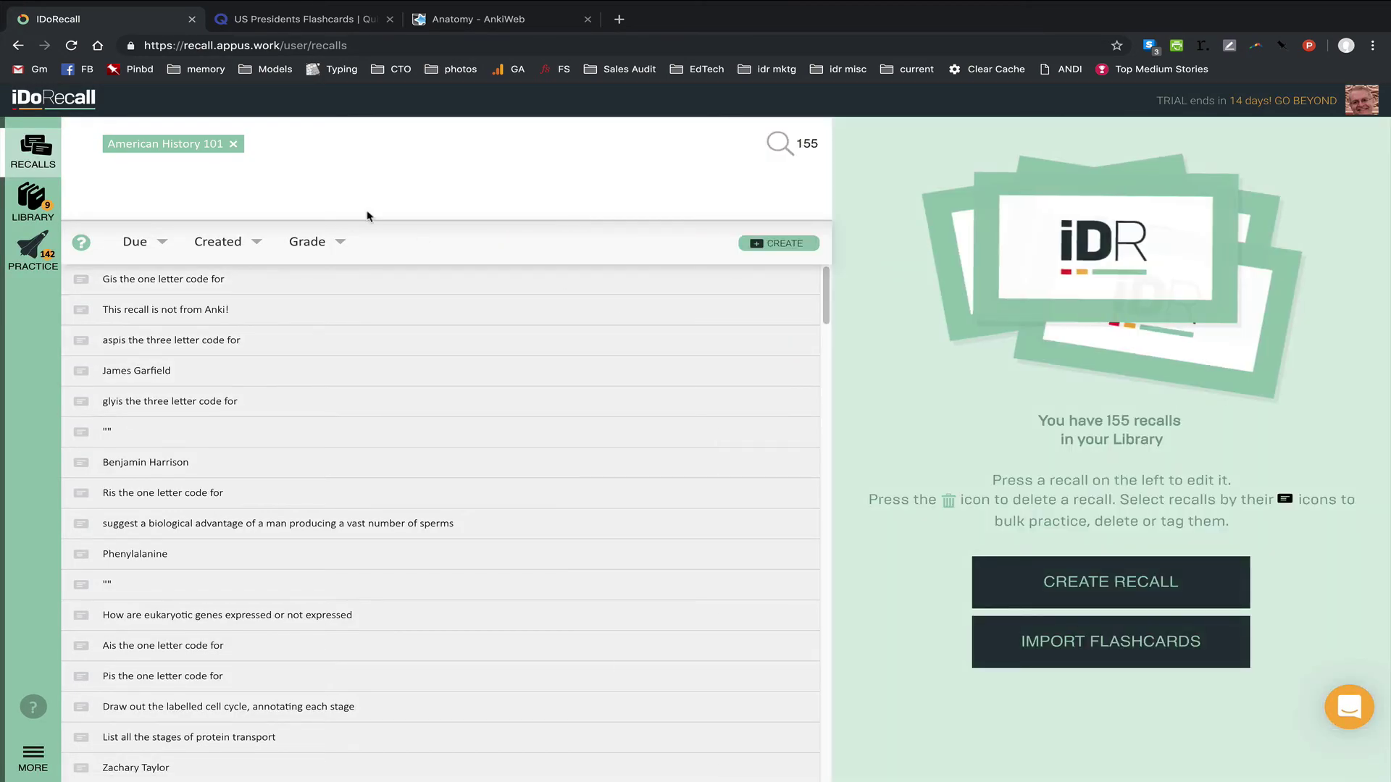
# Clear the American History 101 tag filter and switch the import panel to From File.
pyautogui.click(233, 144)
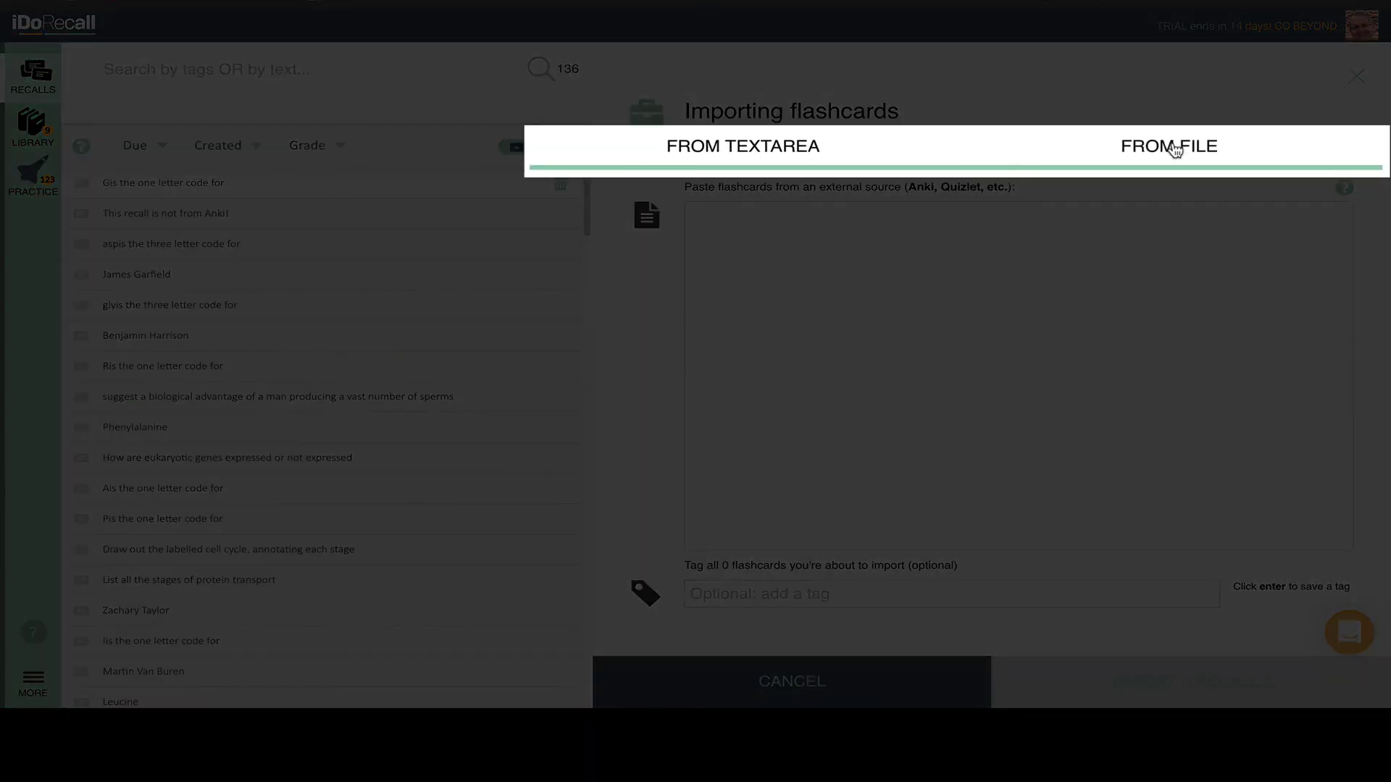
pyautogui.click(1175, 150)
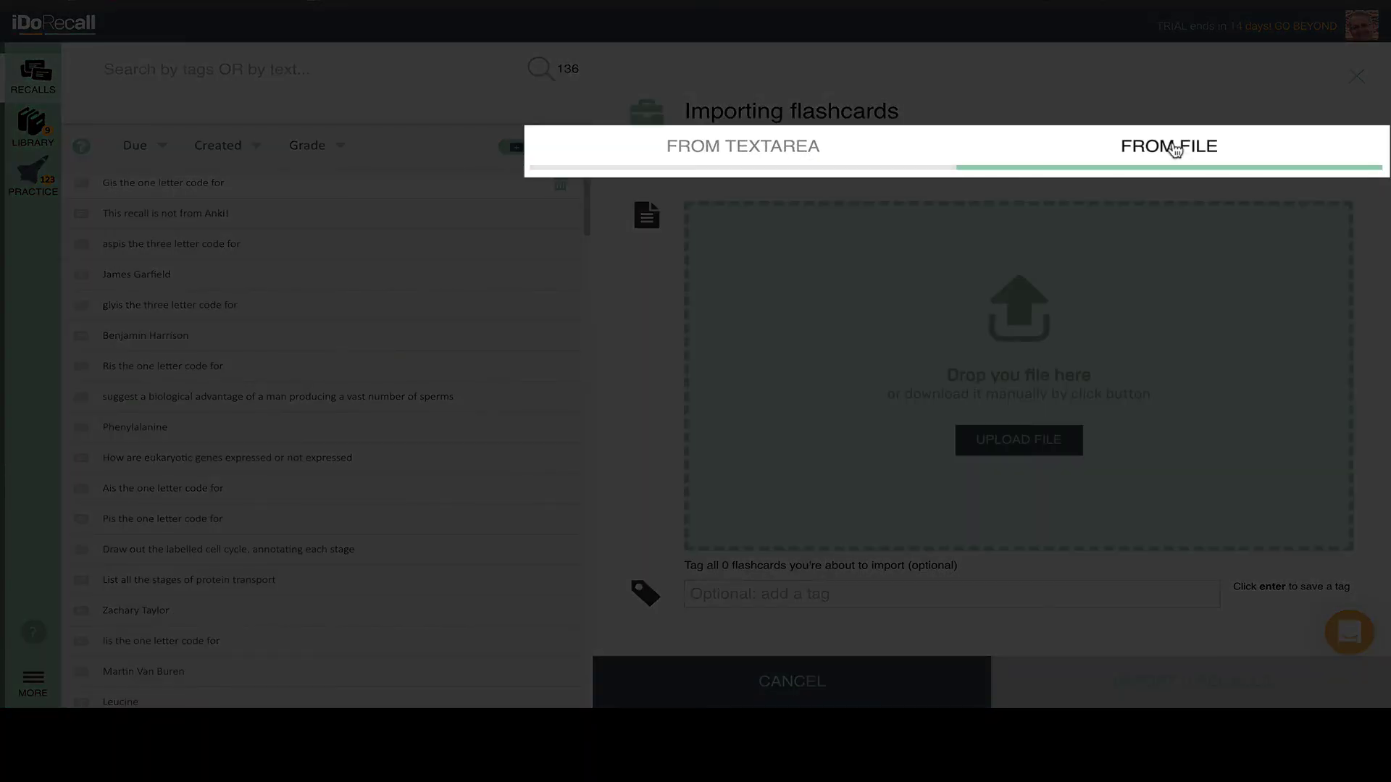